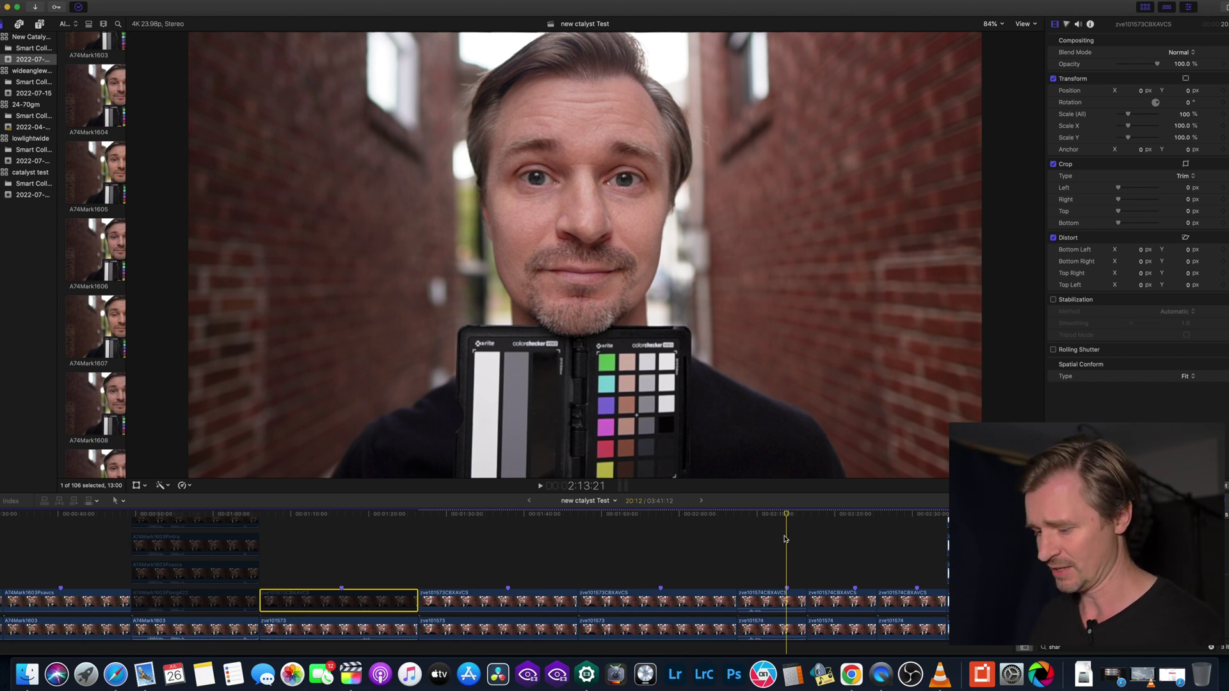
# Toggle the zve101574CBXAVCS clip off and on repeatedly to compare it with the layer beneath.
pyautogui.hscroll(1, 787, 543)
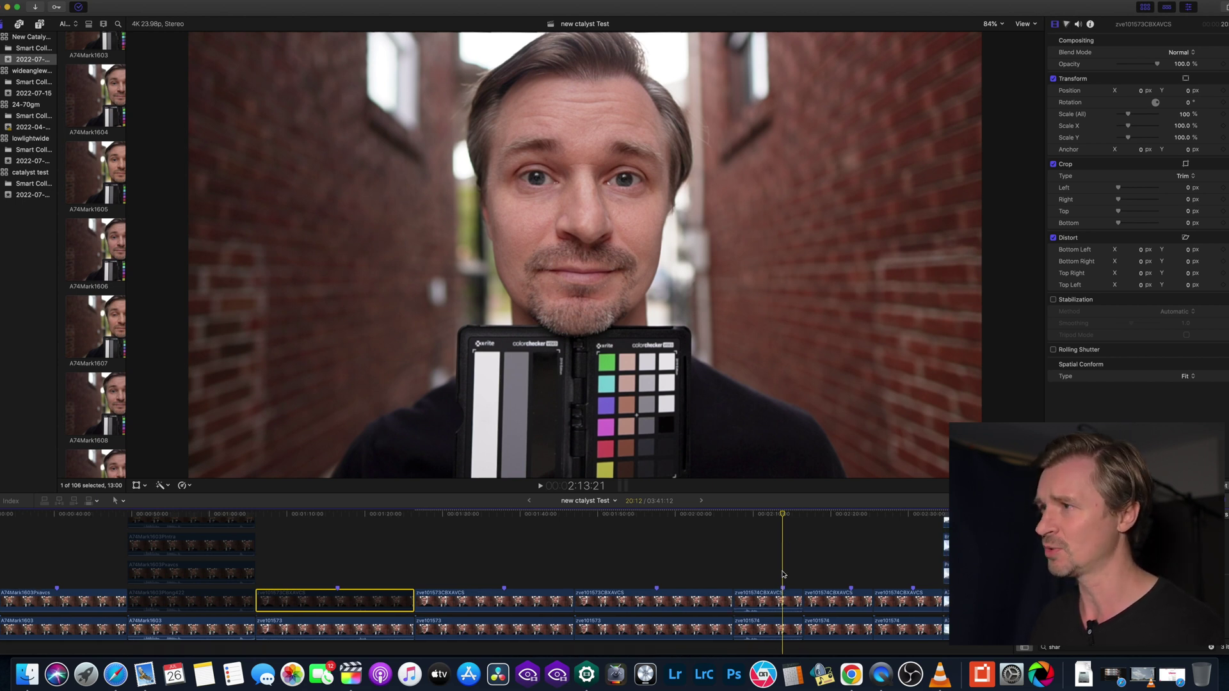
pyautogui.click(781, 600)
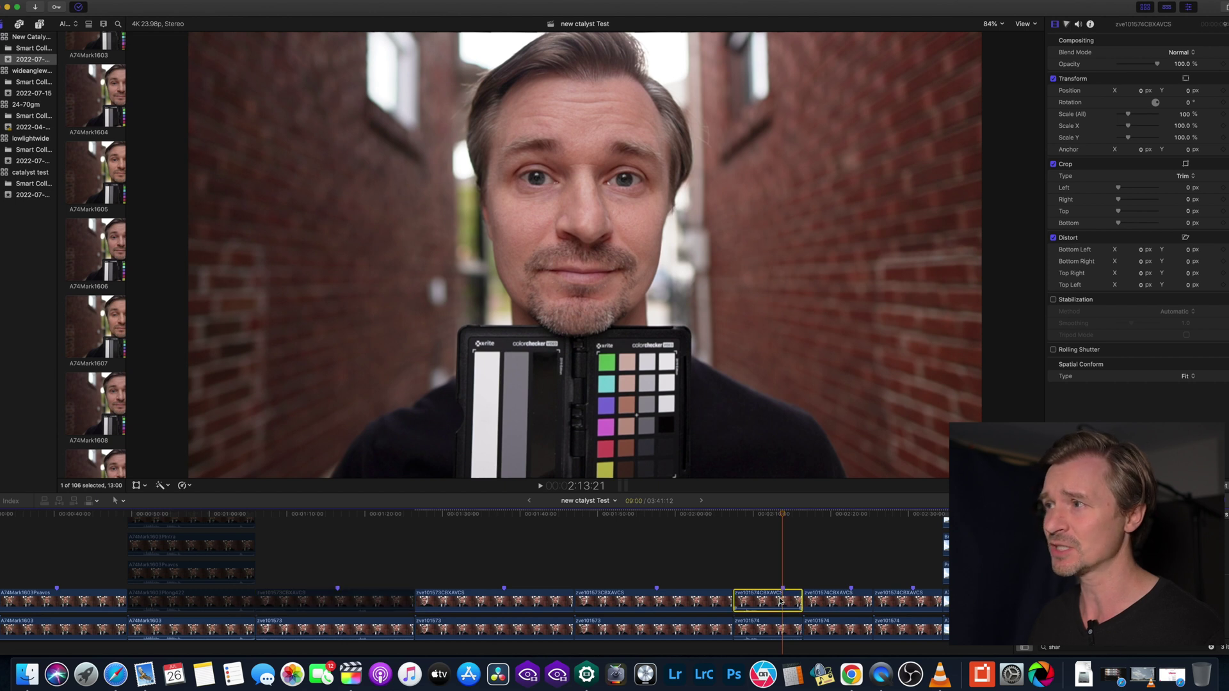
pyautogui.press('v')
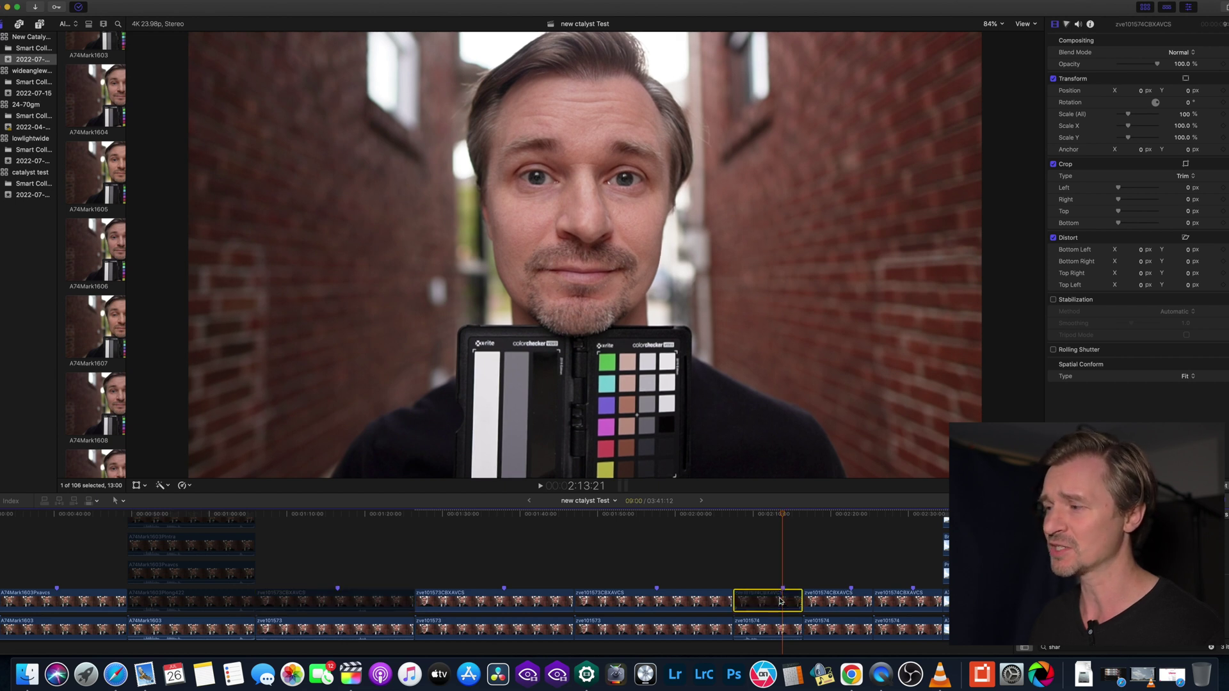
pyautogui.press('v')
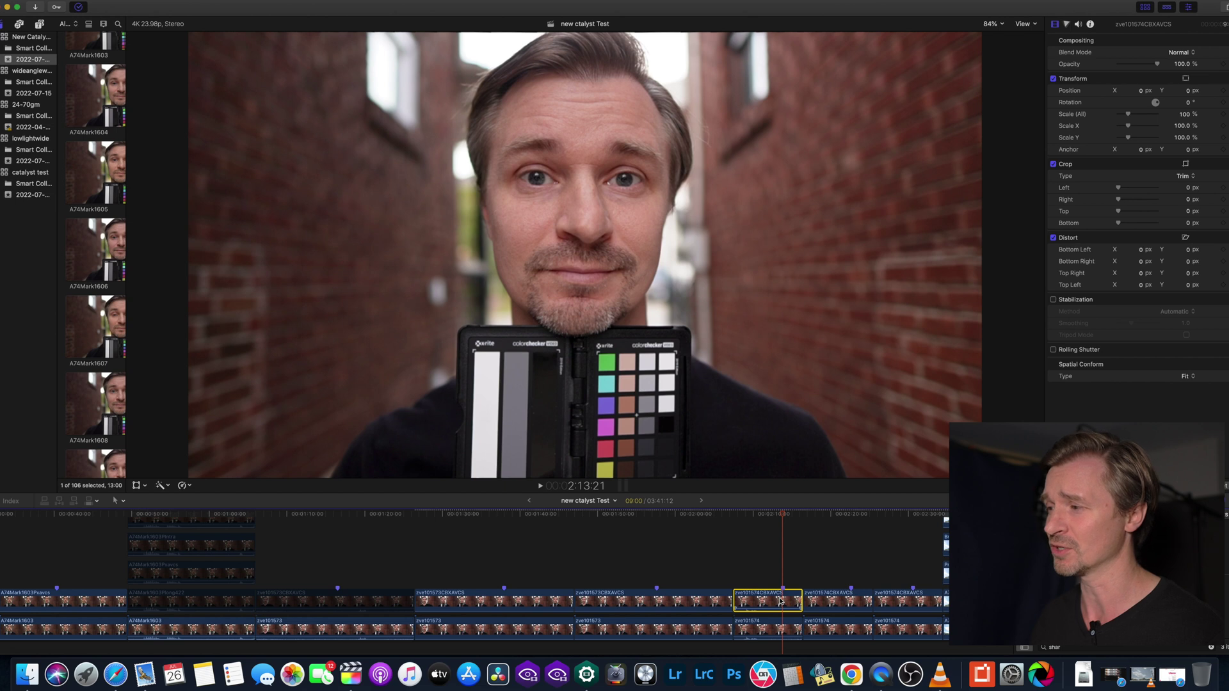
pyautogui.press('v')
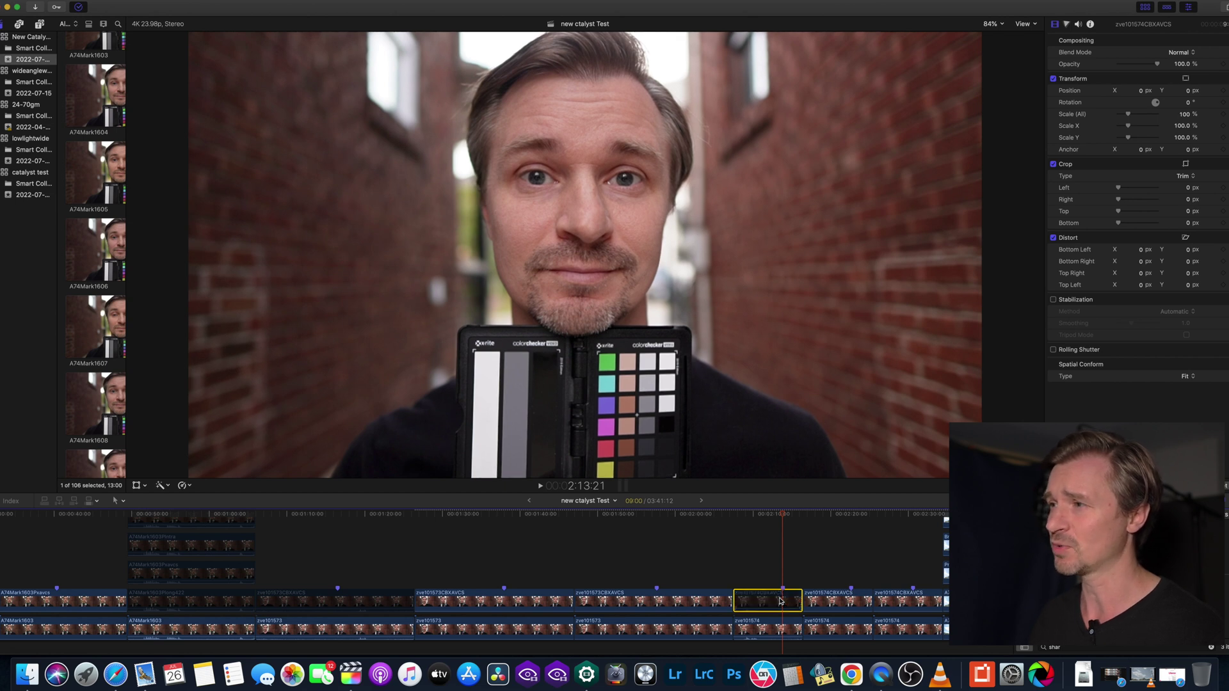
pyautogui.hscroll(1, 781, 602)
pyautogui.press('v')
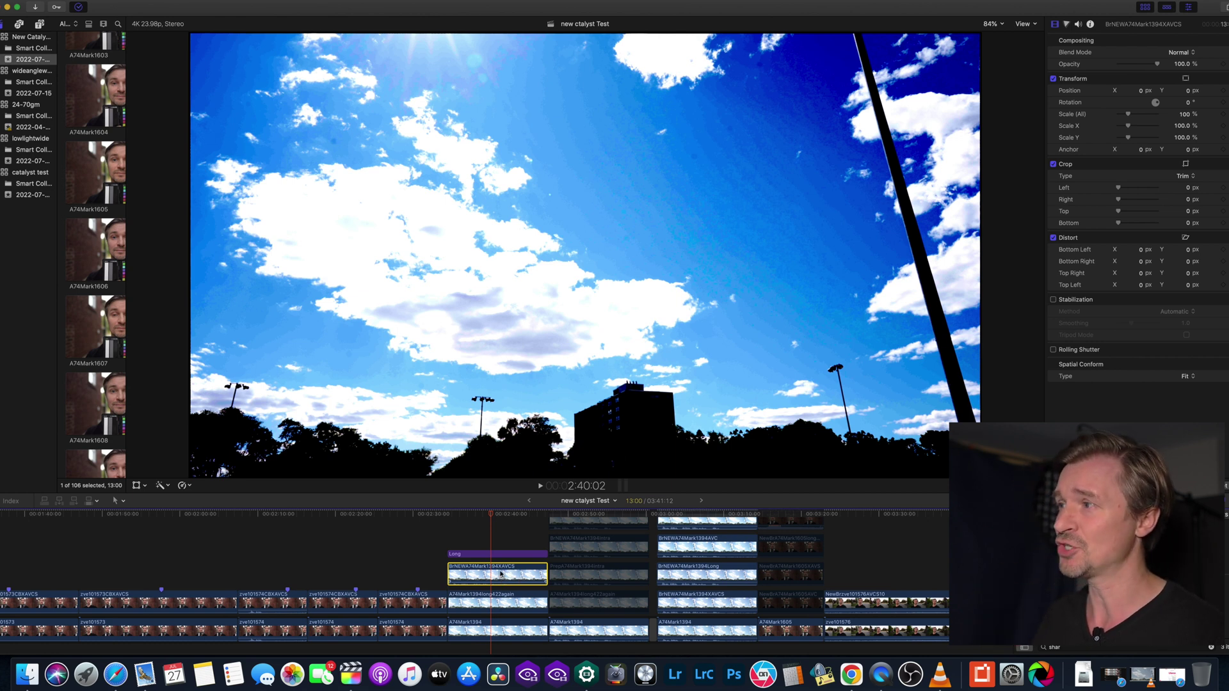
# Disable BrNEWA74Mark1394XAVCS, toggle A74Mark1394long422again off and on, then select BrOLDA74Mark1394Intra.
pyautogui.press('v')
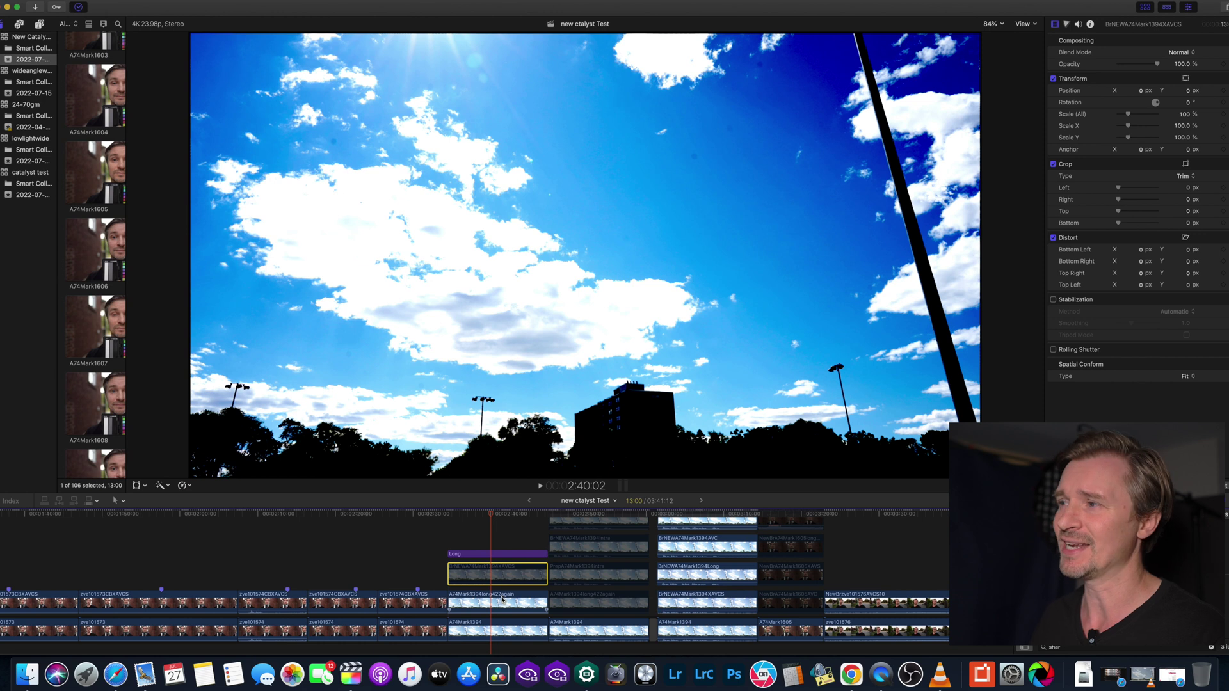
pyautogui.click(502, 600)
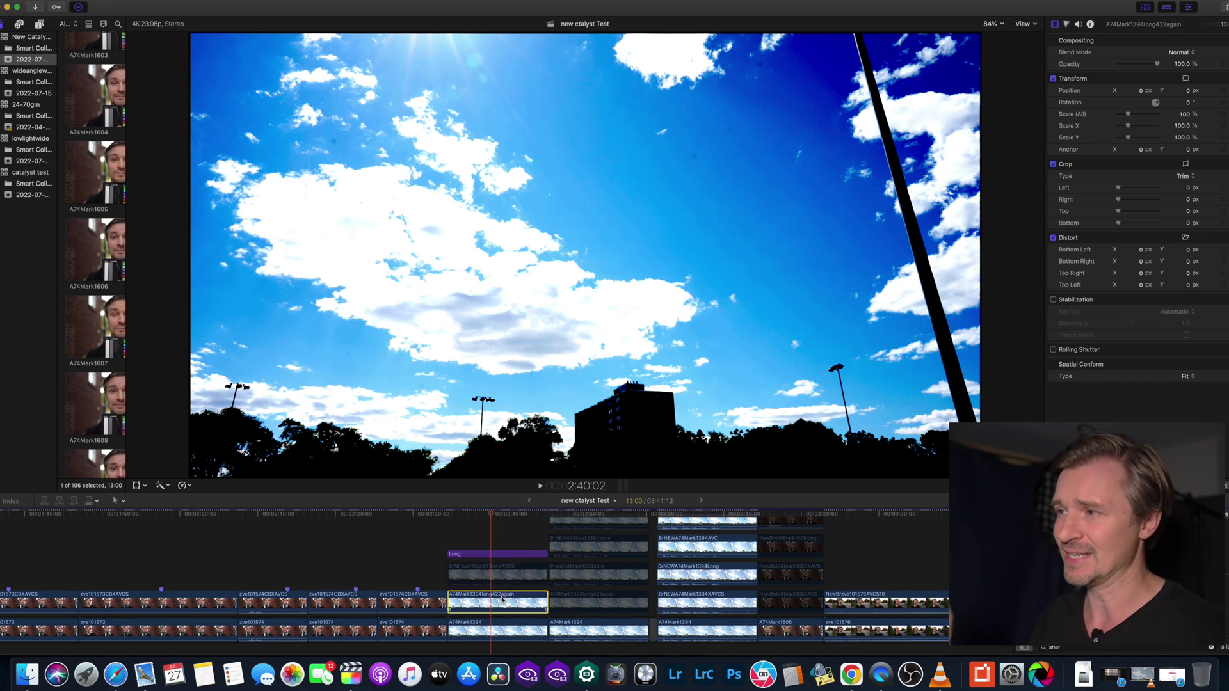
pyautogui.press('v')
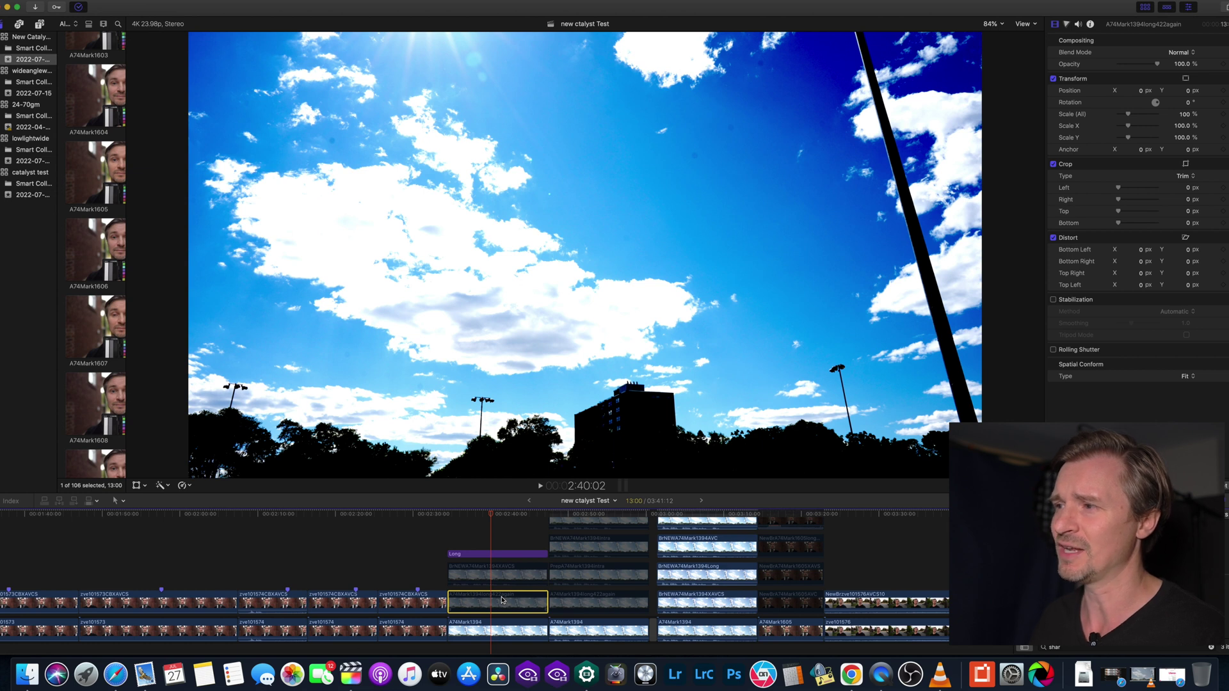
pyautogui.press('v')
pyautogui.click(600, 536)
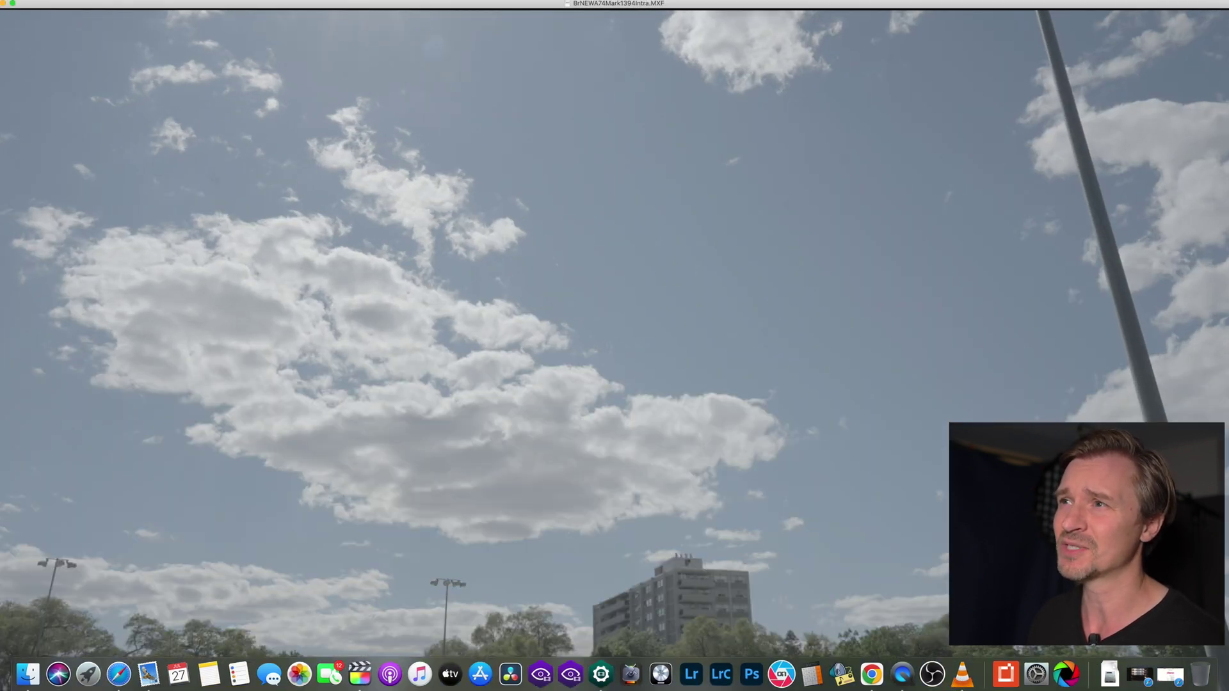
# Confirm in VLC Media Information that the clip is 3840x2160 H.264 4:2:2 10-bit, then close VLC.
pyautogui.moveTo(221, 4)
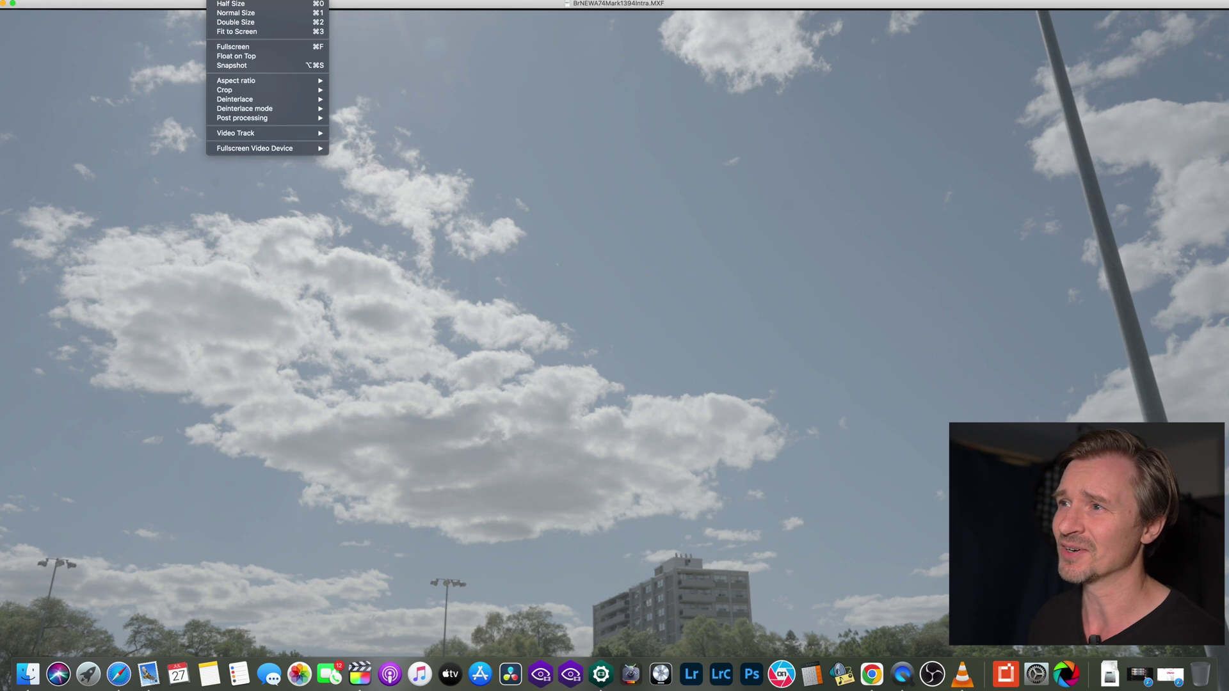
pyautogui.moveTo(285, 4)
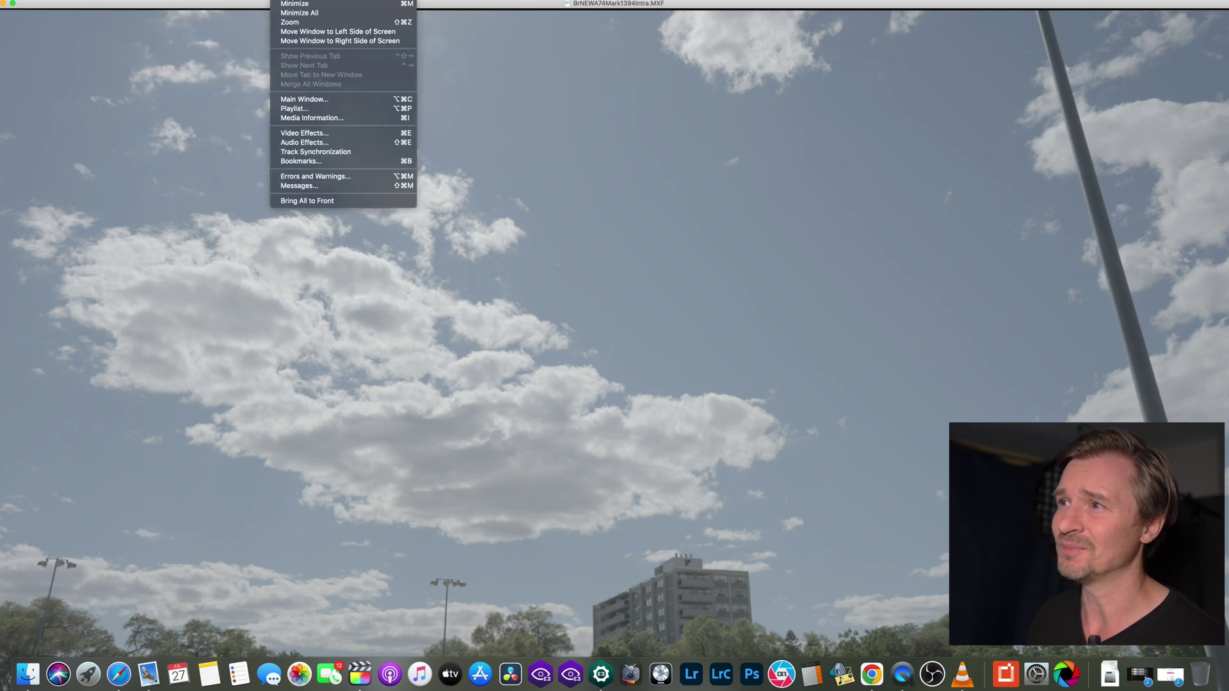
pyautogui.click(318, 120)
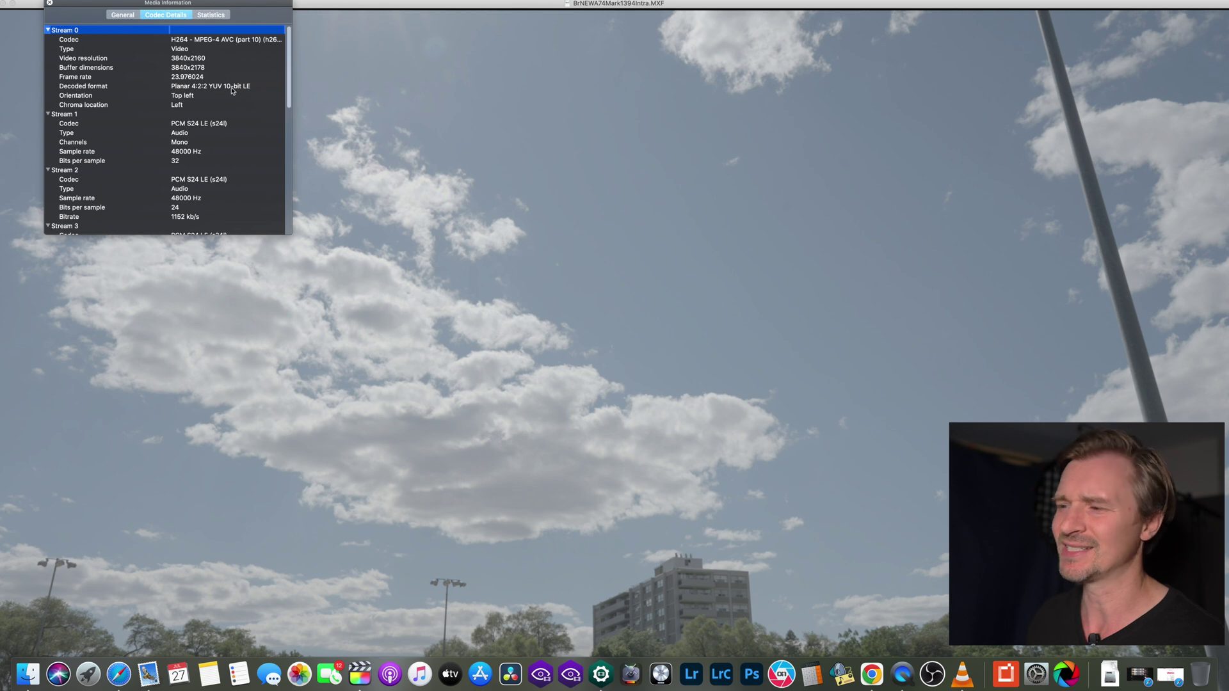
pyautogui.click(50, 3)
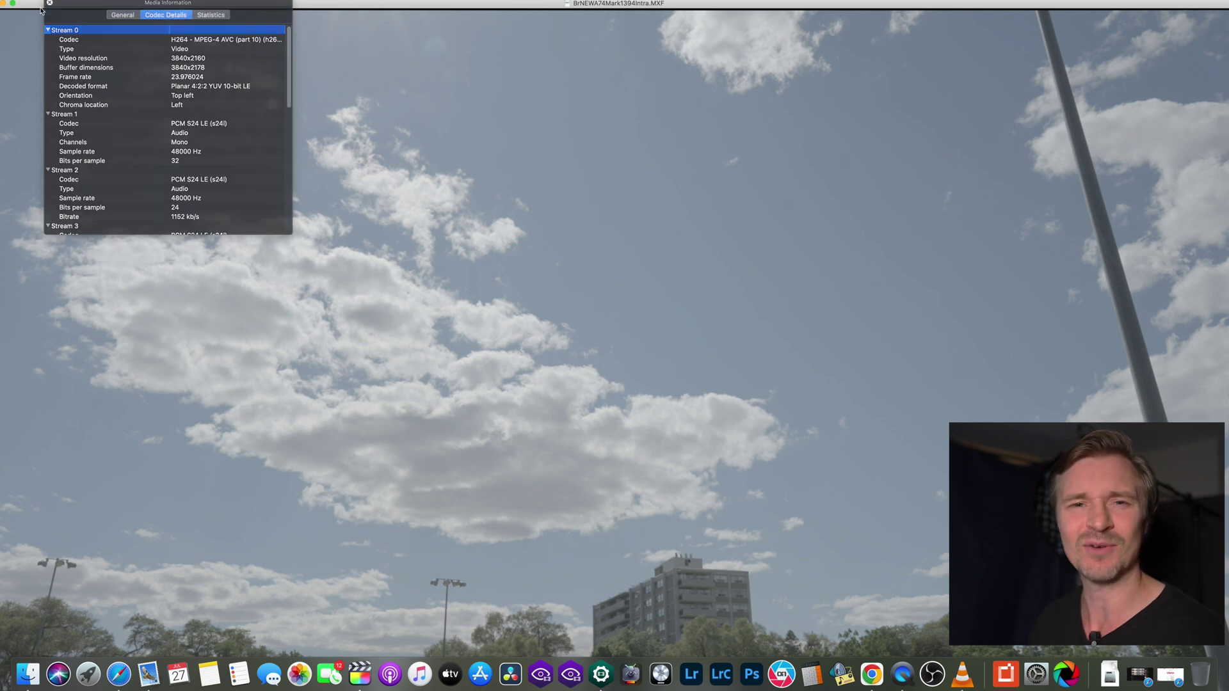
pyautogui.click(3, 3)
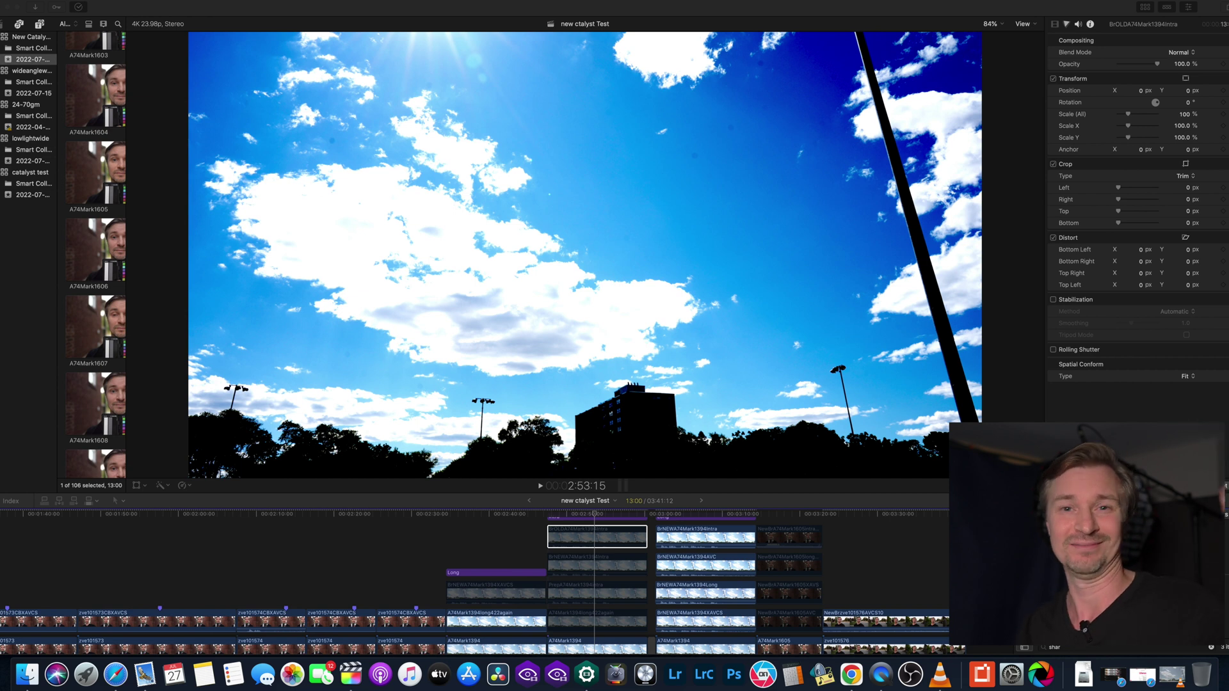
# Return to Final Cut Pro and scroll the timeline to reveal the Intra and Long storylines.
pyautogui.press('super+Tab')
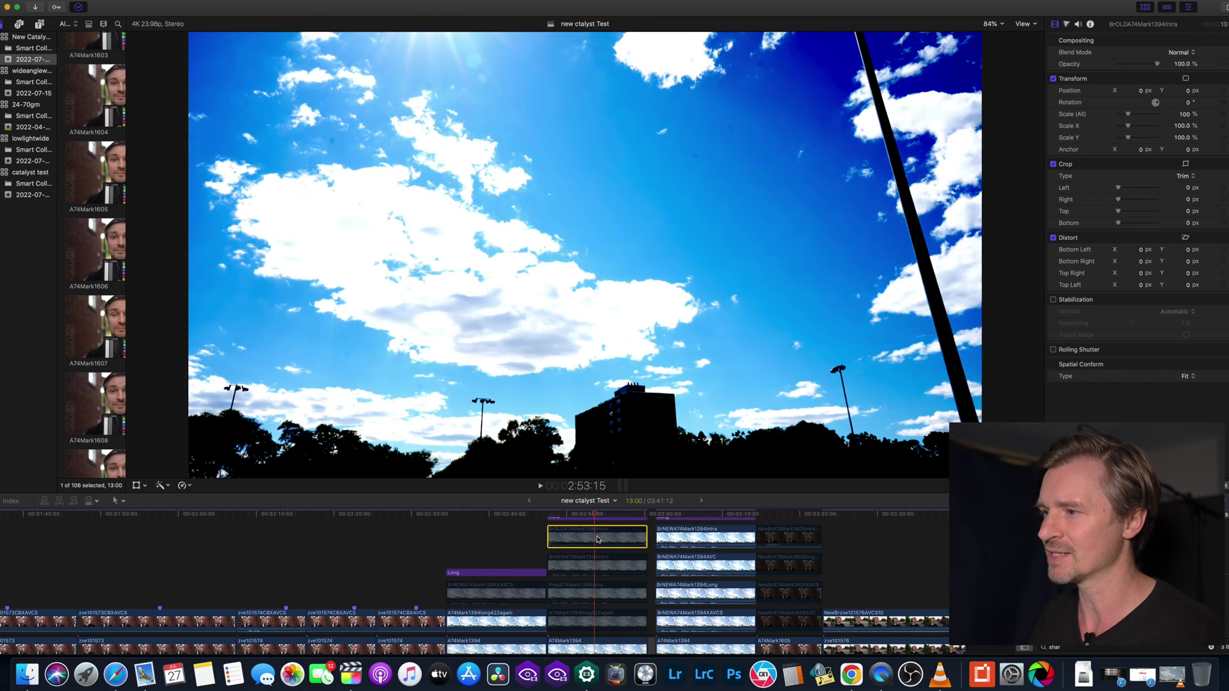
pyautogui.scroll(-1, 599, 544)
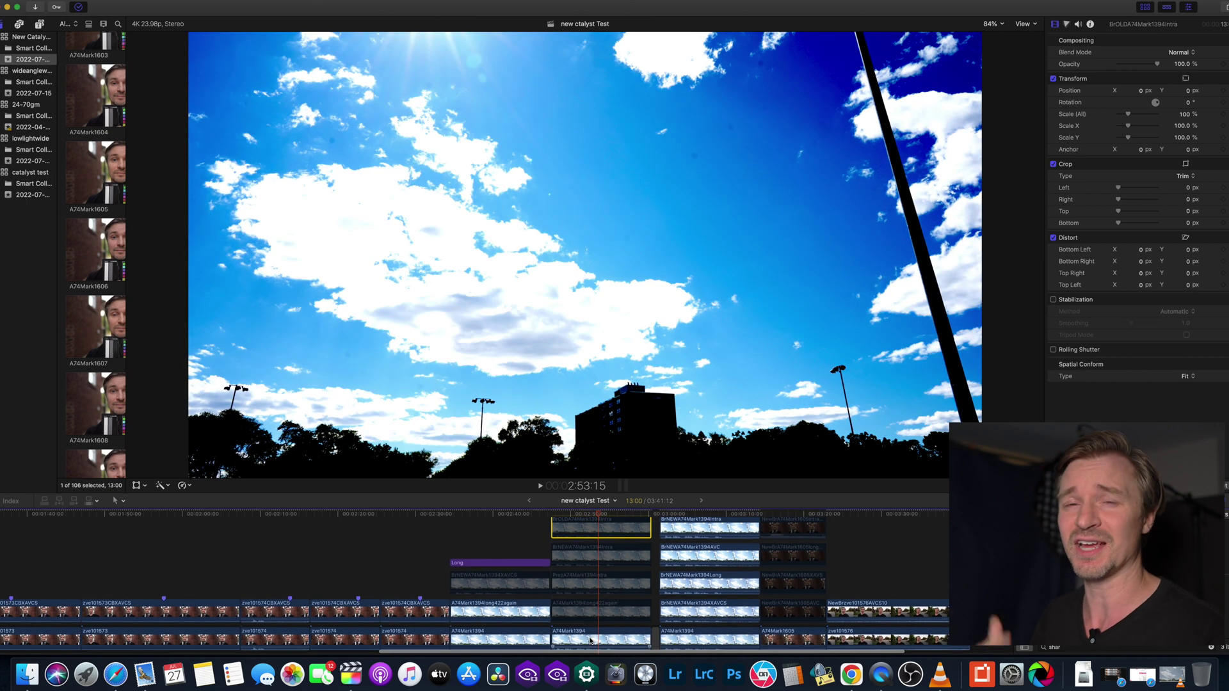
pyautogui.scroll(2, 600, 552)
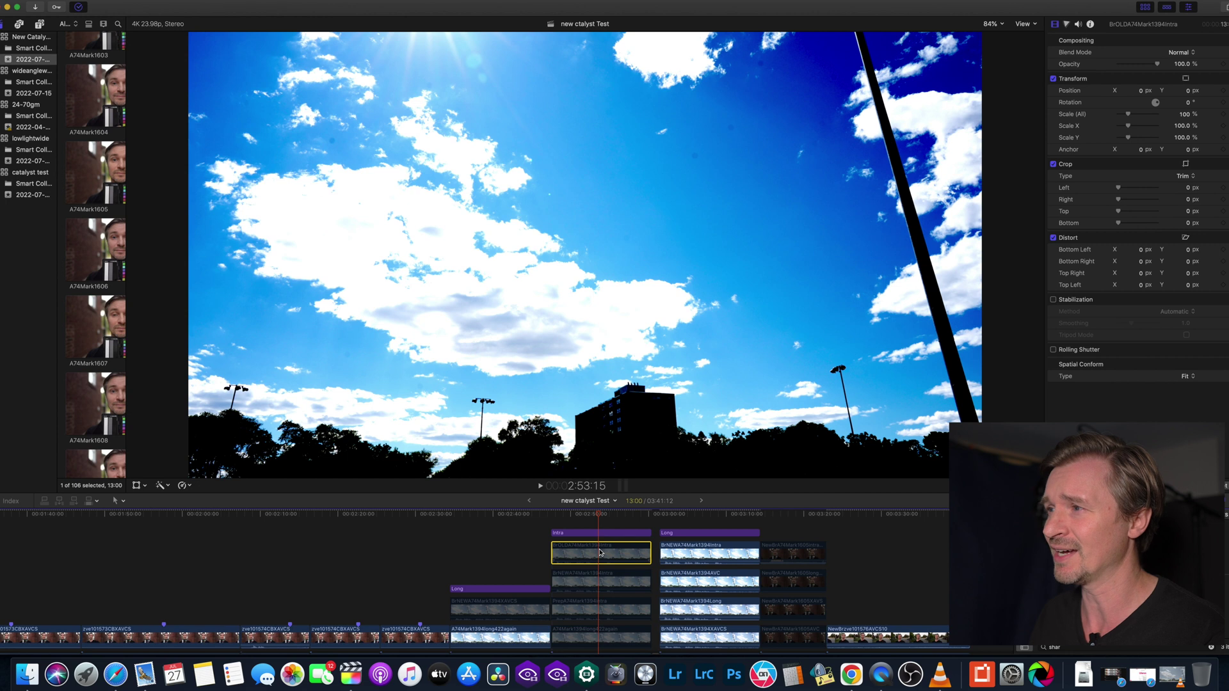
# Toggle BrOLDA74Mark1394Intra off and on, then play it back from about 2:51:18.
pyautogui.press('v')
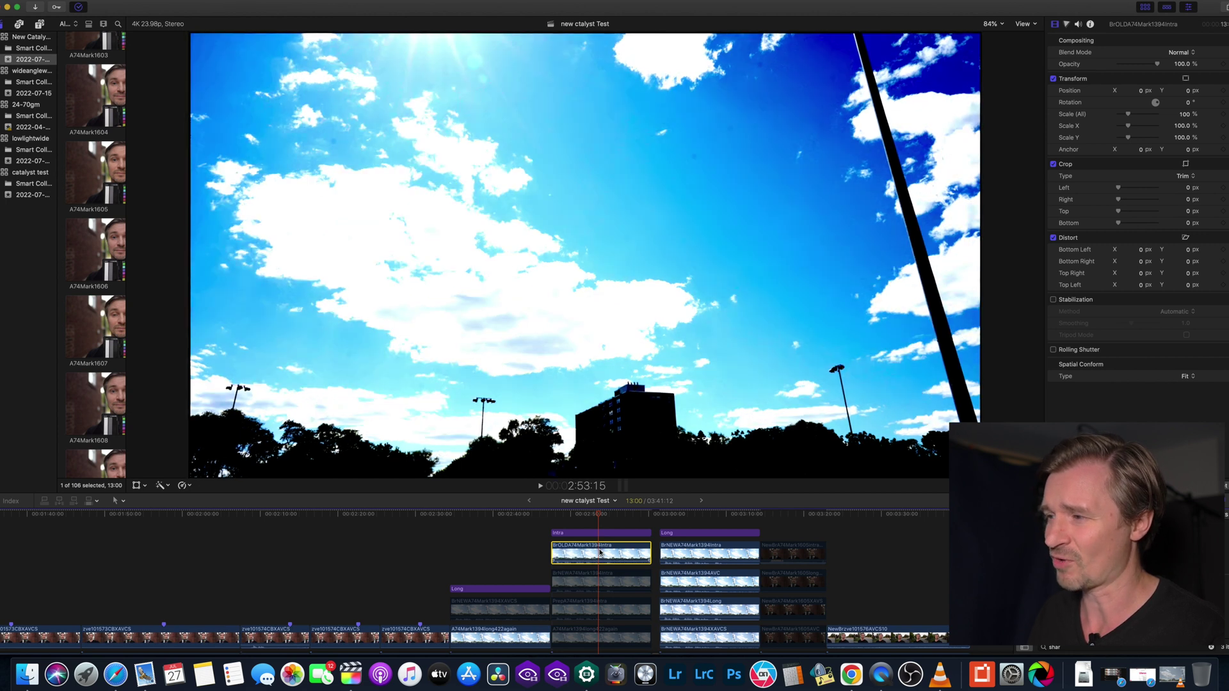
pyautogui.press('v')
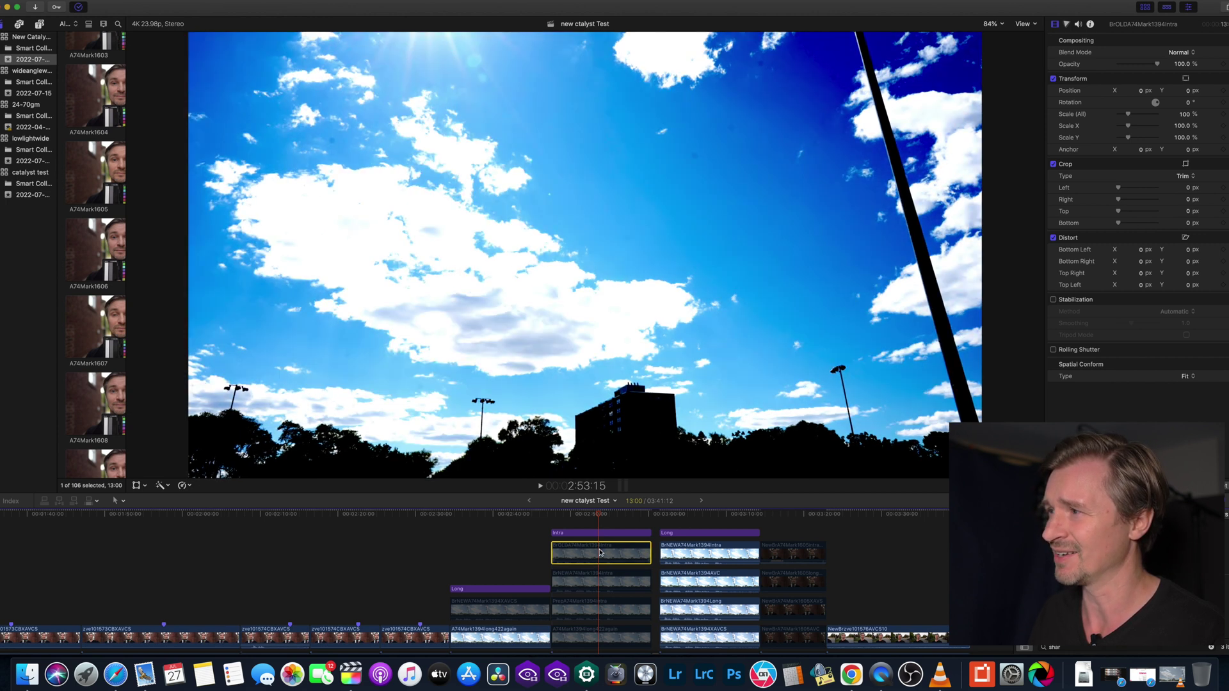
pyautogui.press('v')
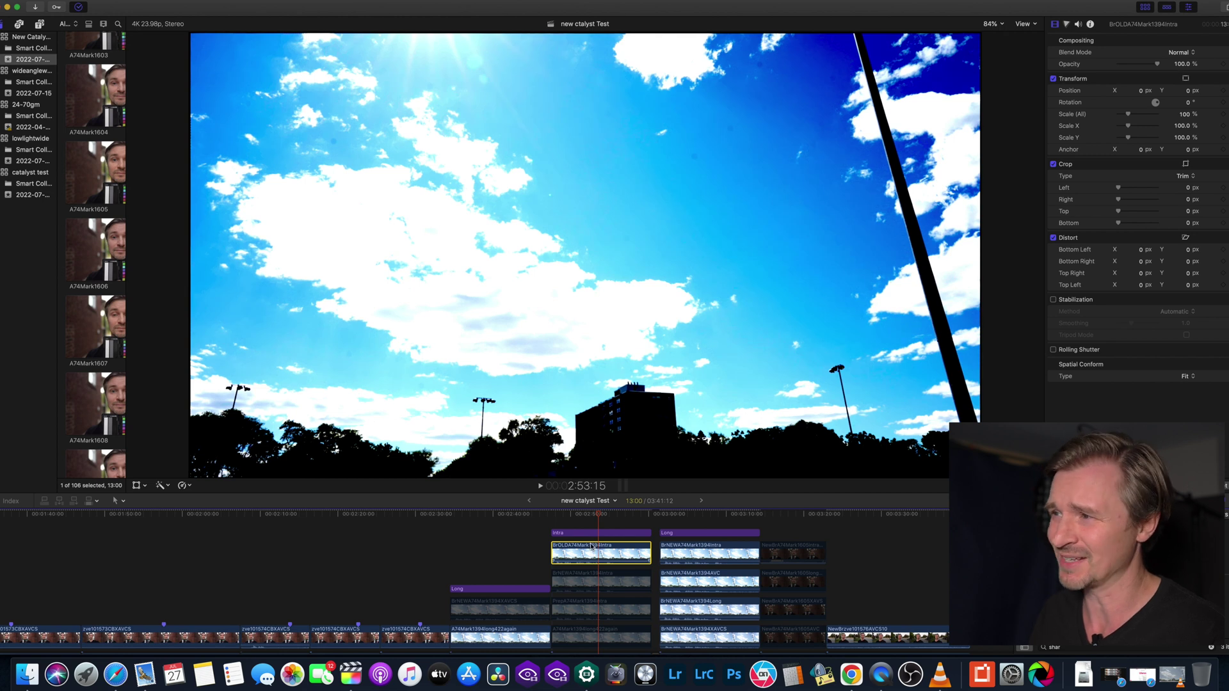
pyautogui.click(583, 515)
pyautogui.press('space')
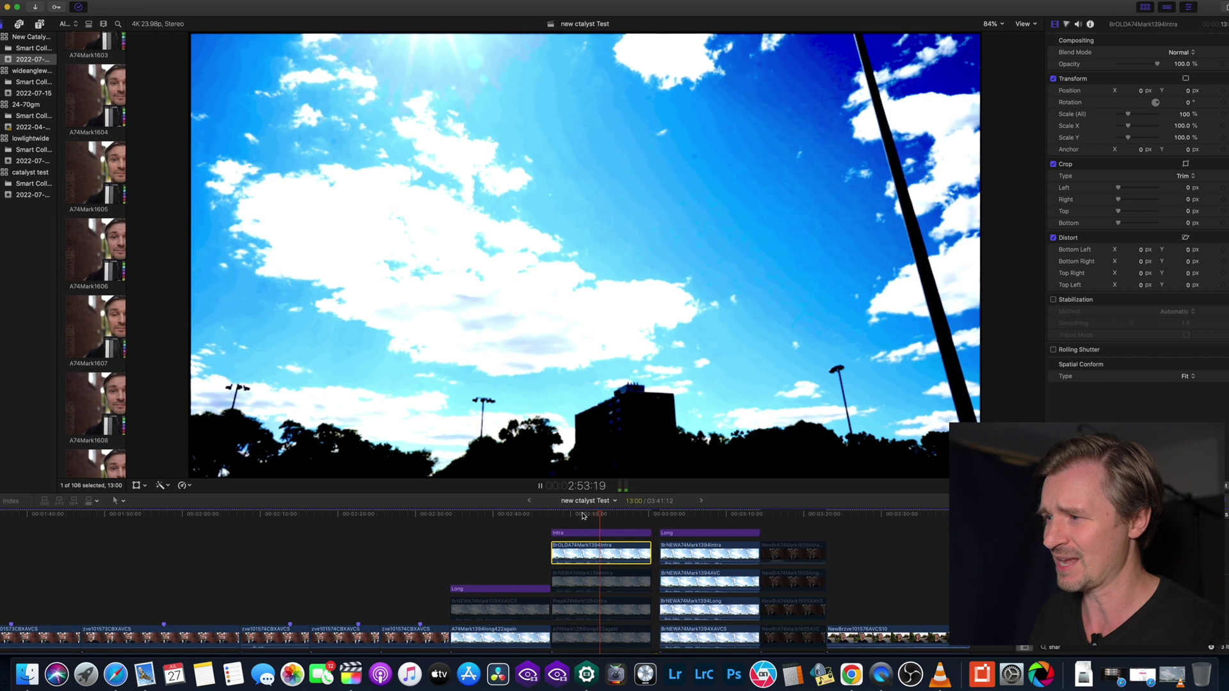
pyautogui.press('space')
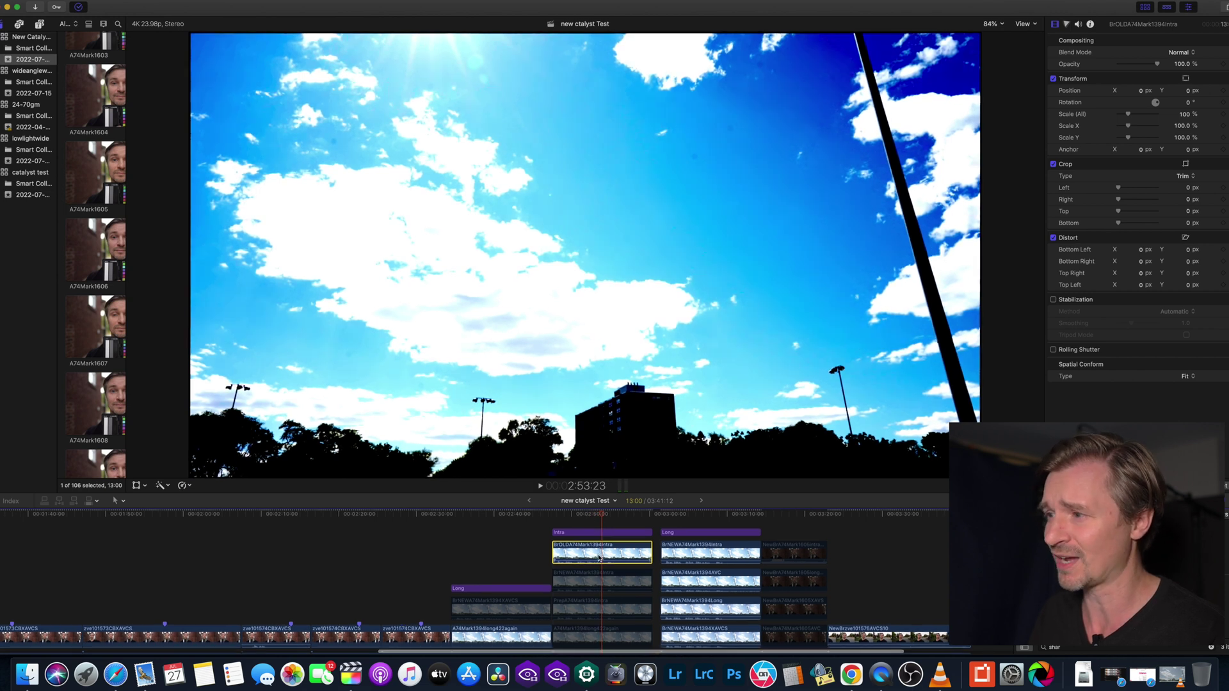
# Swap BrOLDA74Mark1394Intra for BrNEWA74Mark1394Intra and play back from about 2:50.
pyautogui.press('v')
pyautogui.click(590, 579)
pyautogui.press('v')
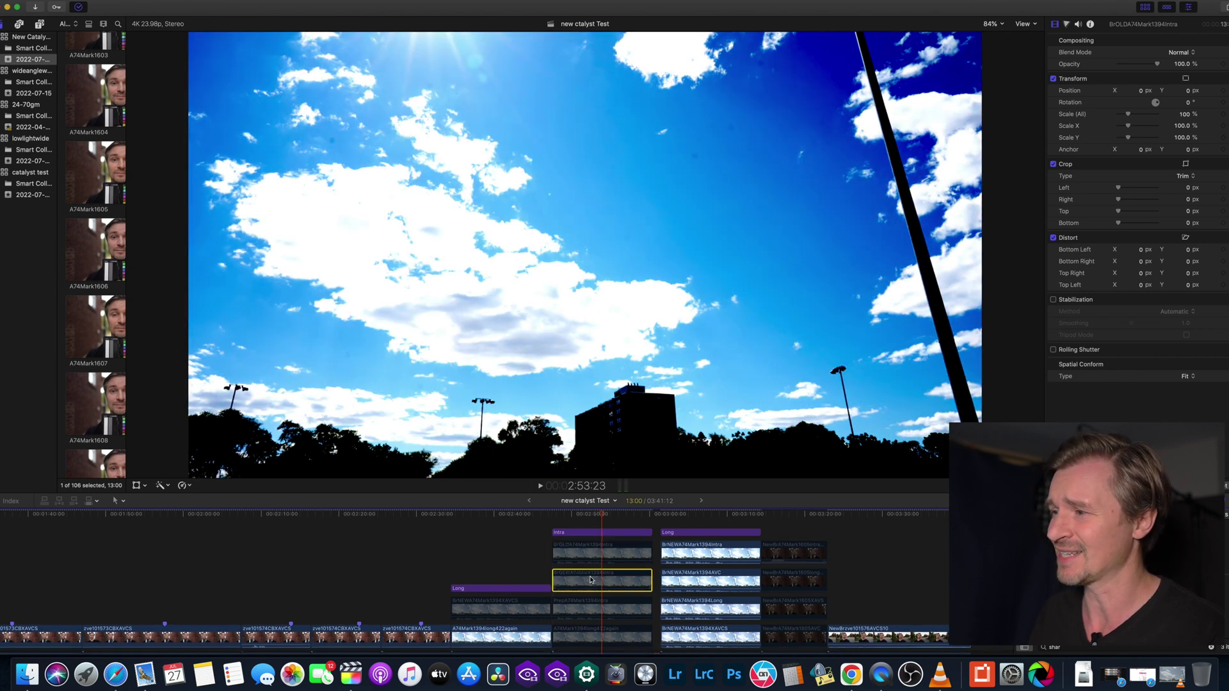
pyautogui.click(573, 514)
pyautogui.press('space')
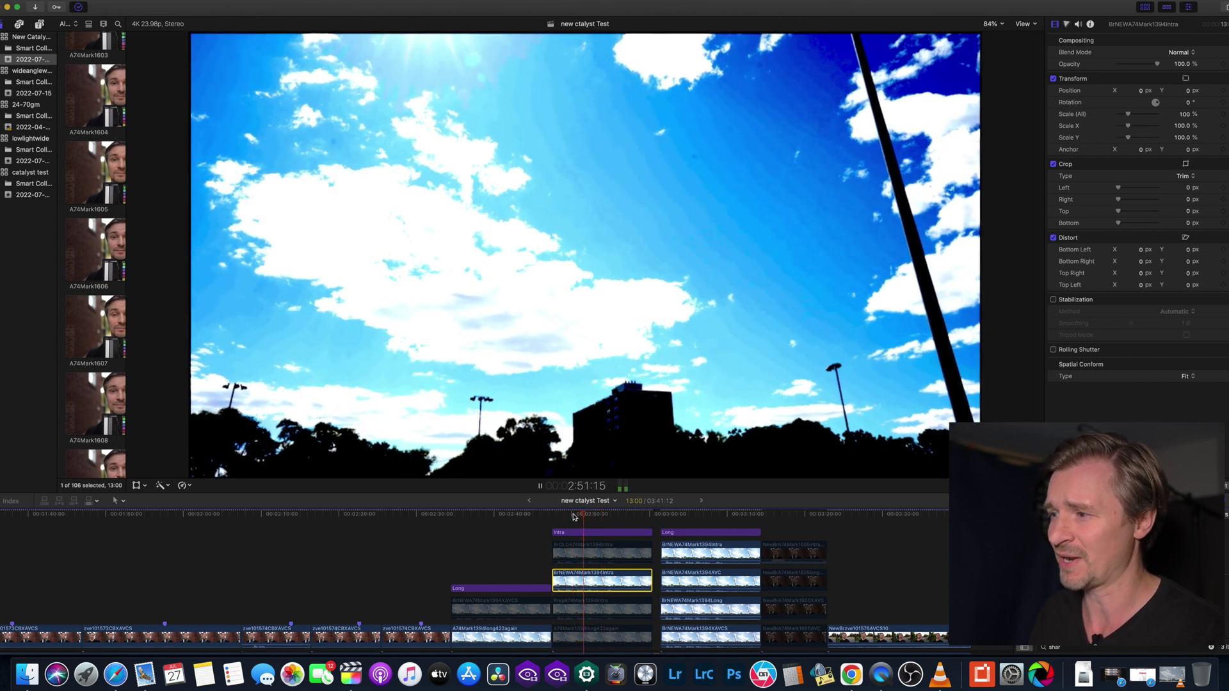
pyautogui.press('space')
# Enable PrepA74Mark1394intra, disable BrNEWA74Mark1394Intra, and play back from about 2:51.
pyautogui.click(591, 606)
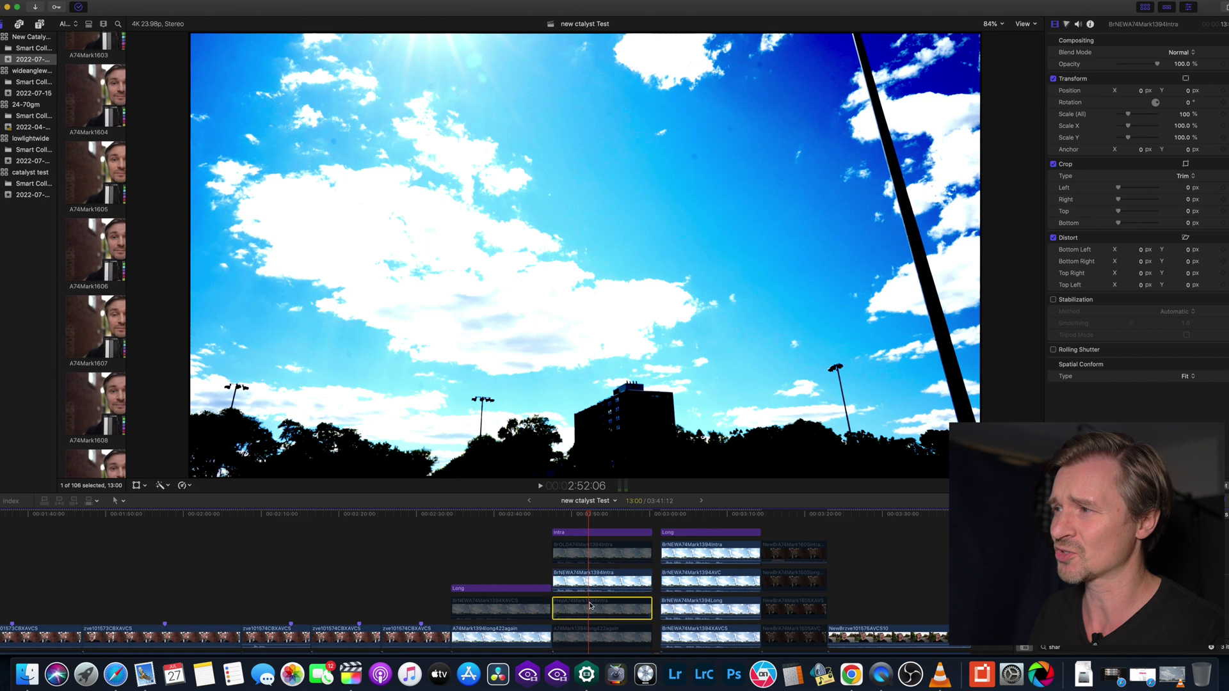
pyautogui.press('v')
pyautogui.click(594, 580)
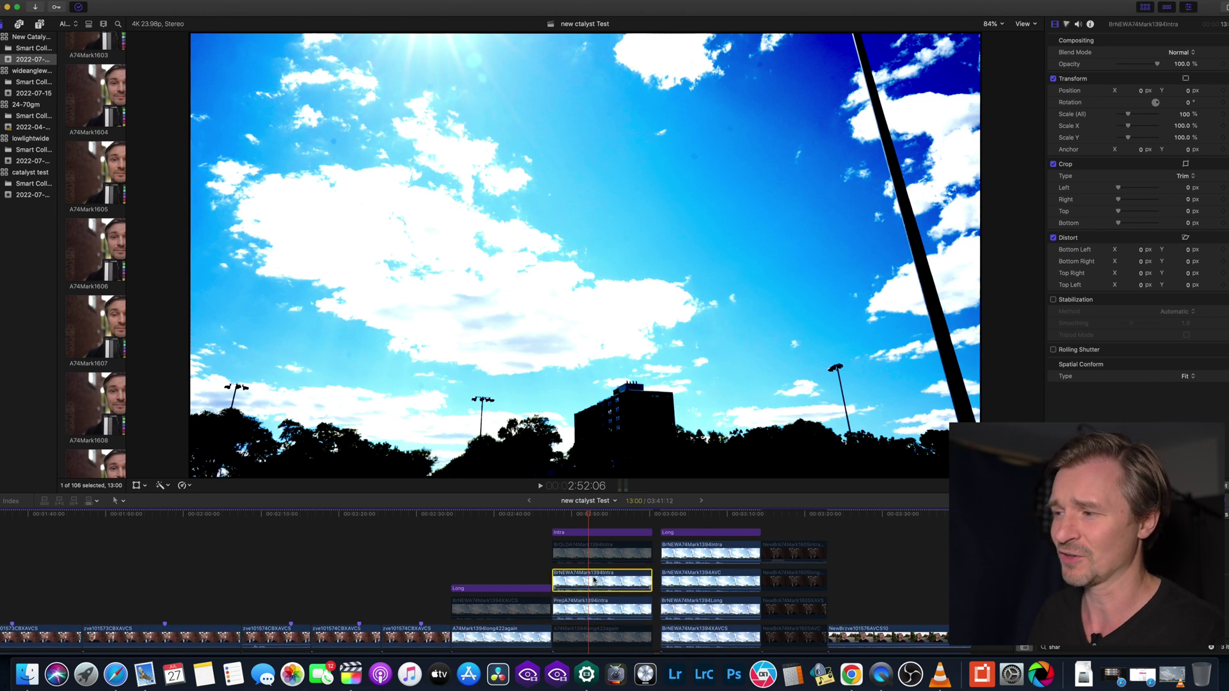
pyautogui.press('v')
pyautogui.click(577, 516)
pyautogui.press('space')
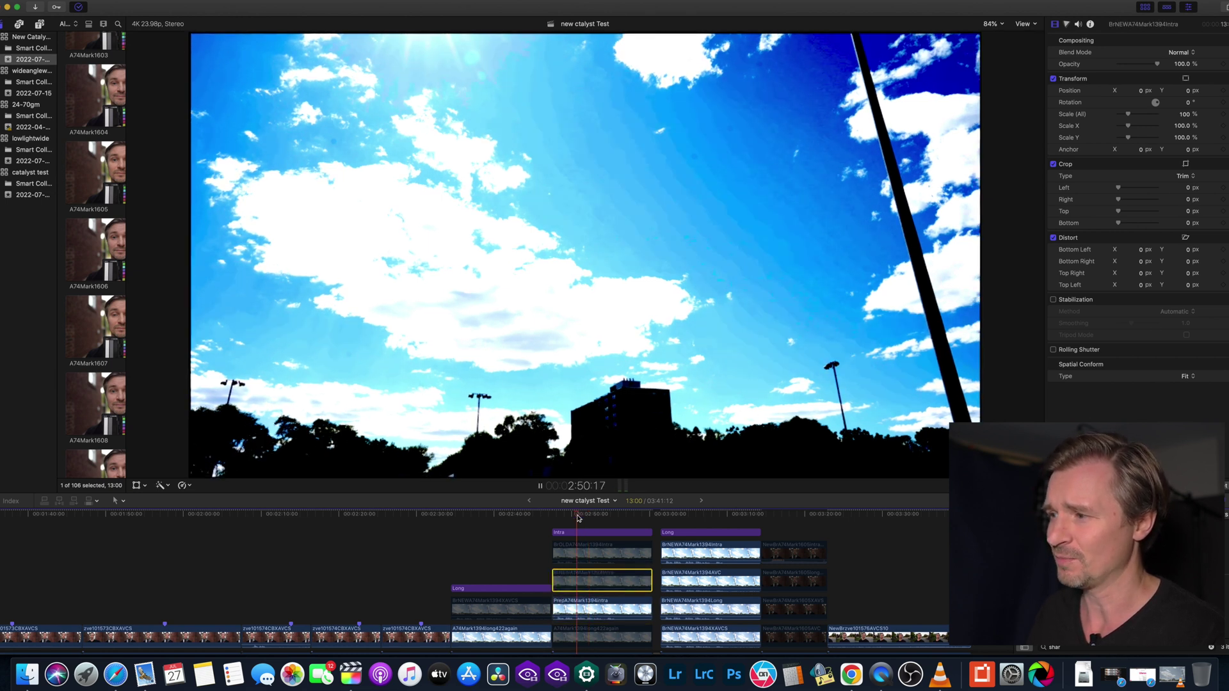
pyautogui.scroll(-2, 596, 576)
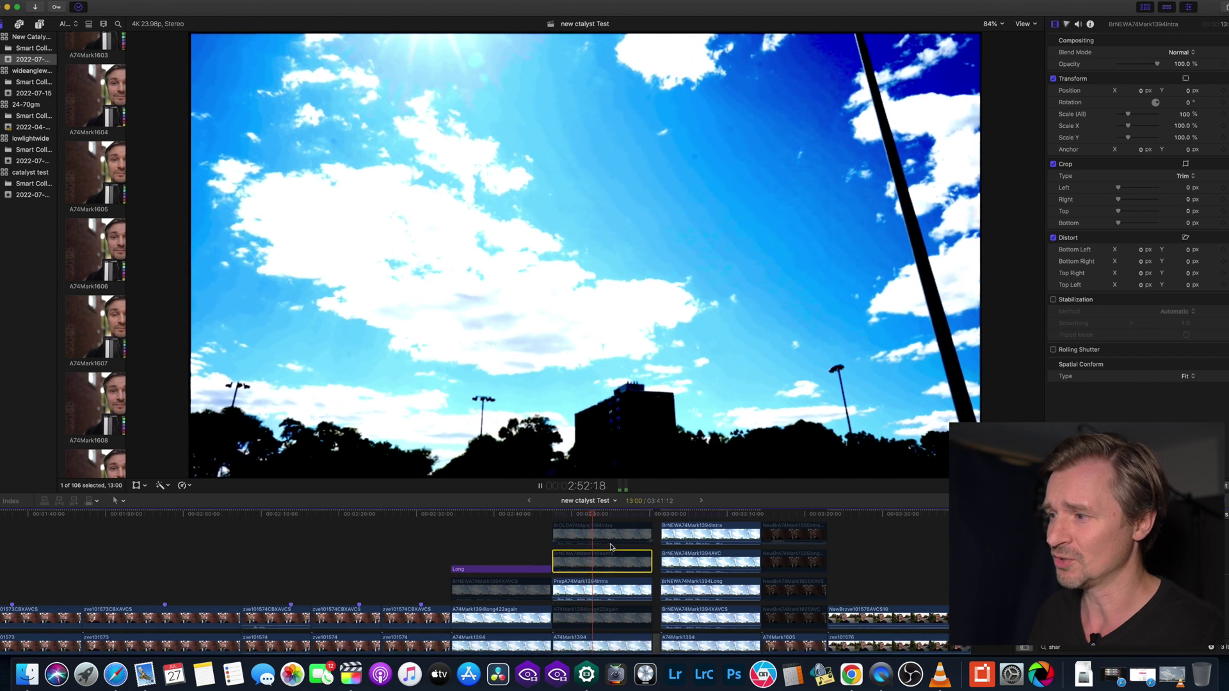
pyautogui.press('space')
# Disable PrepA74Mark1394intra, enable A74Mark1394long422again, and compare it at 2:52:06.
pyautogui.click(605, 610)
pyautogui.press('v')
pyautogui.click(605, 584)
pyautogui.press('v')
pyautogui.click(602, 609)
pyautogui.click(600, 517)
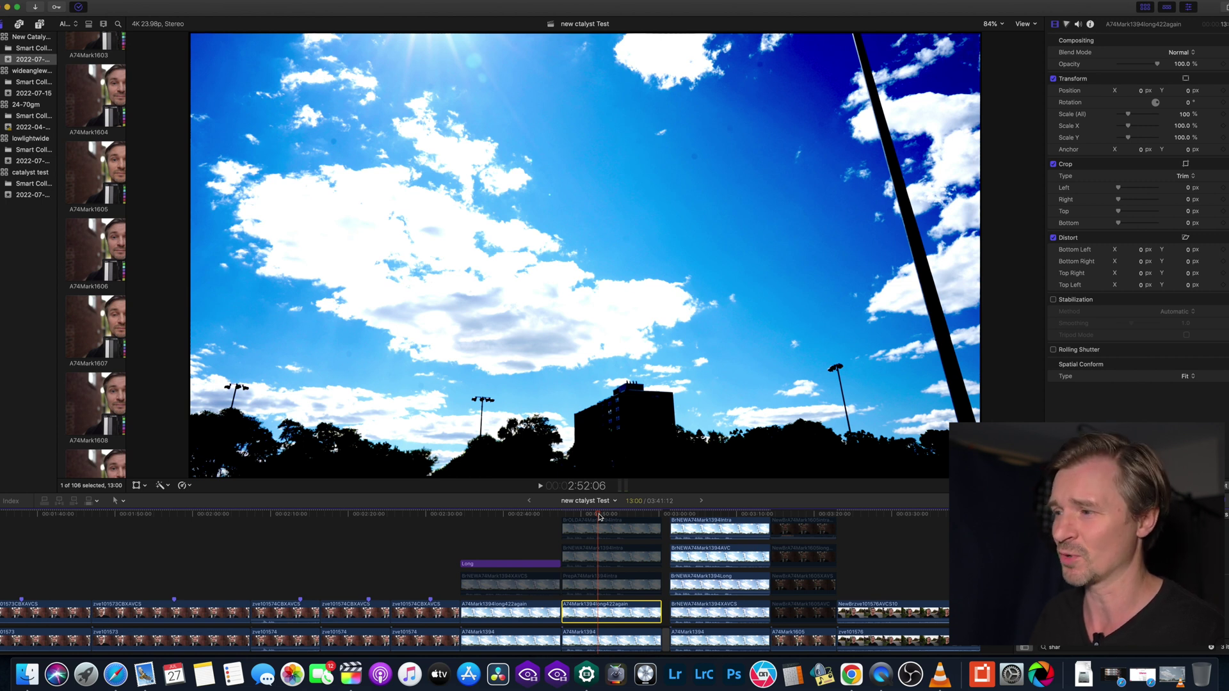
pyautogui.press('v')
pyautogui.press('v')
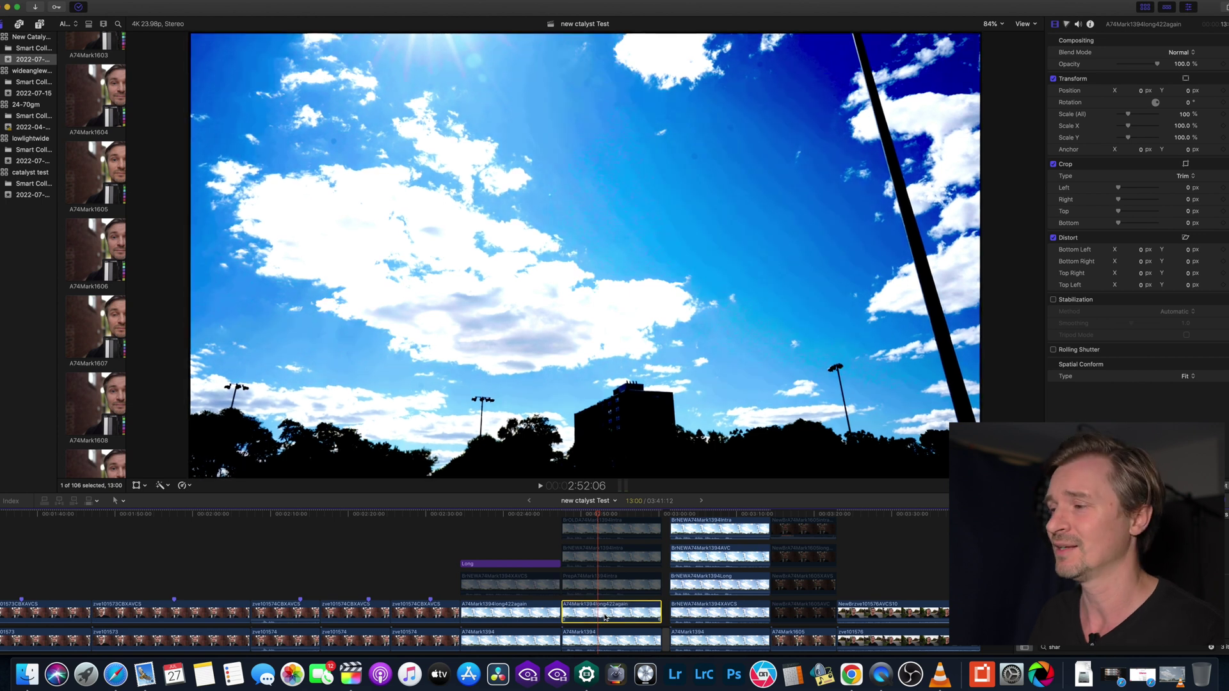
pyautogui.scroll(2, 607, 613)
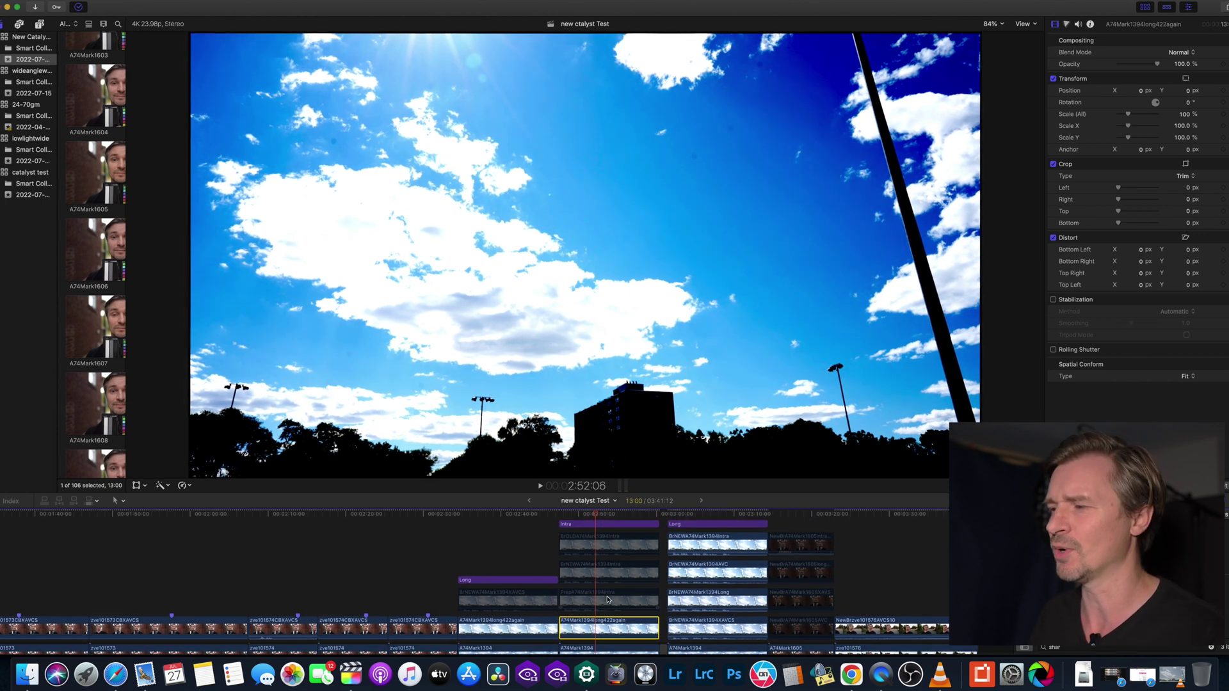
pyautogui.click(607, 600)
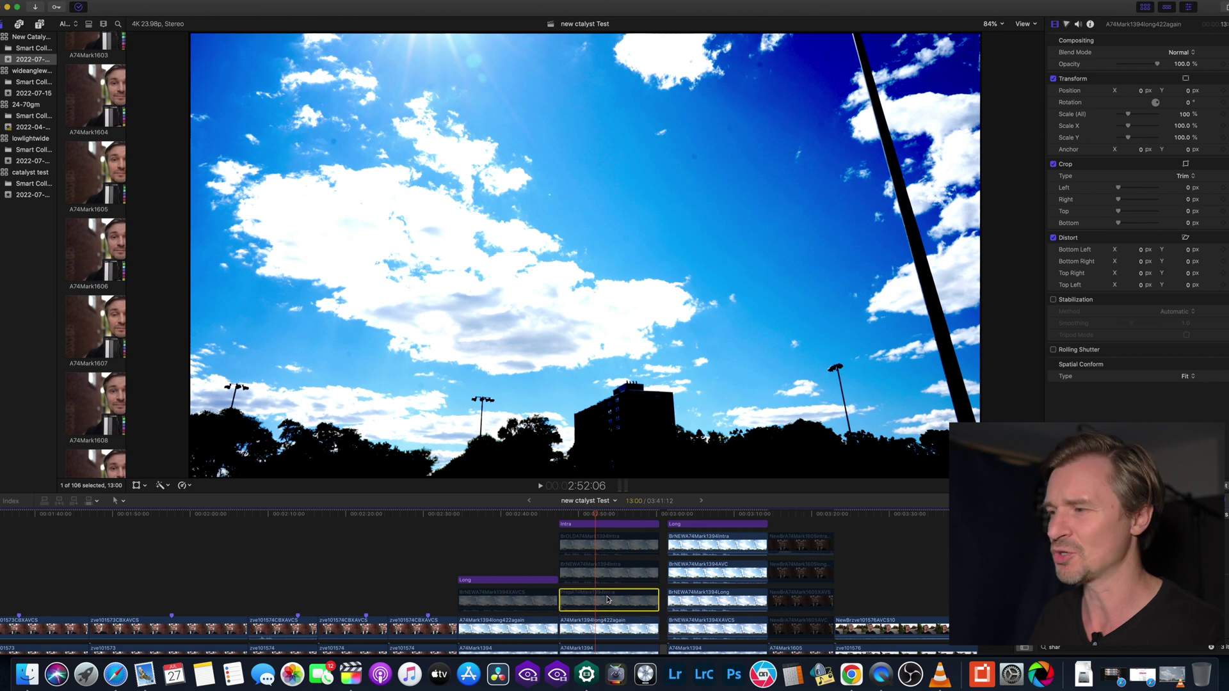